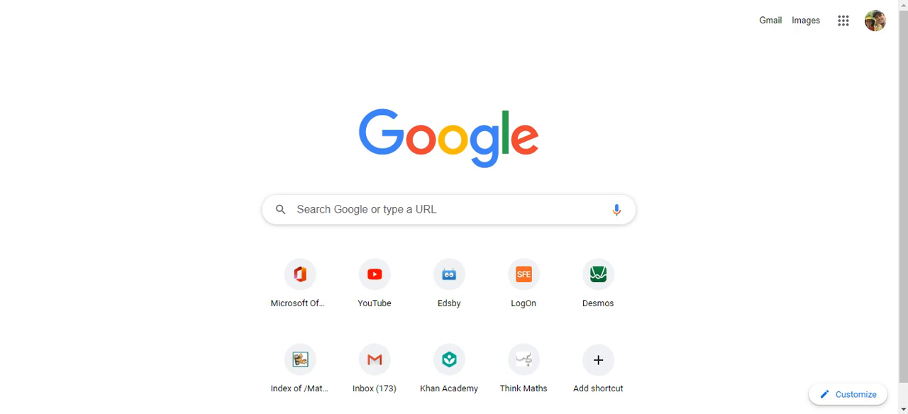
Step: Switch to the Office 365 home page and examine the available Office installation options
key(ctrl+t)
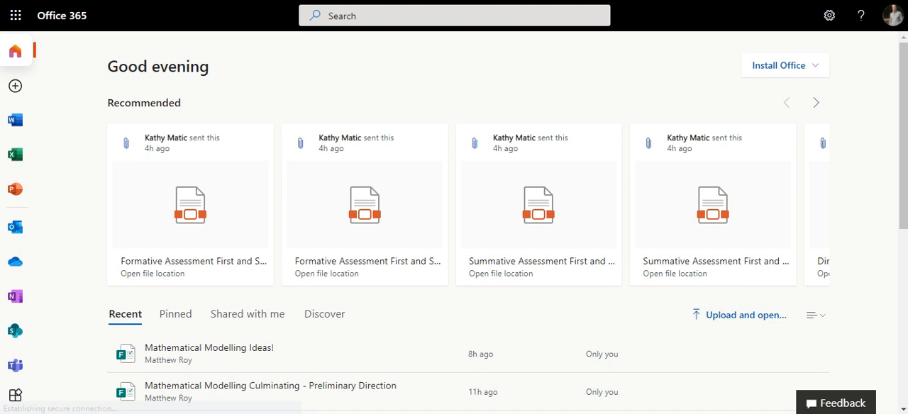
click(815, 69)
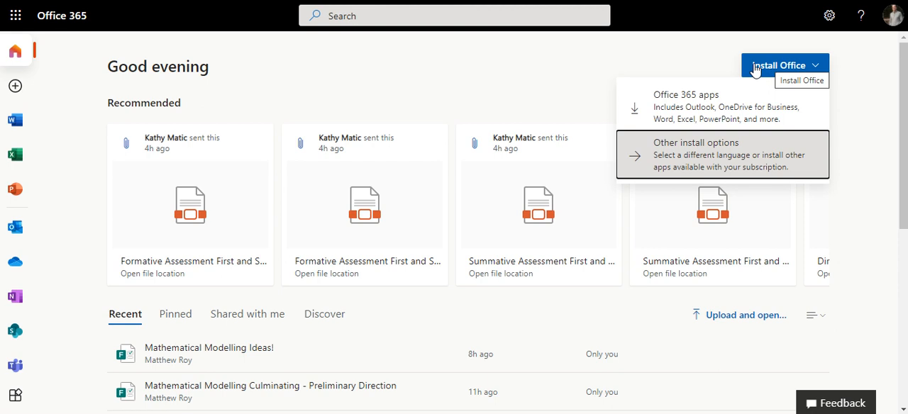
click(683, 66)
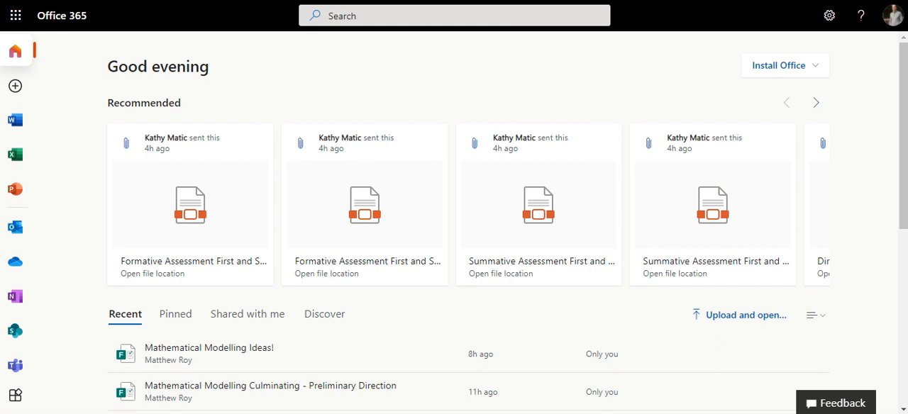
Step: Switch to Google Sheets and open the most recent file, Untitled spreadsheet
key(ctrl+t)
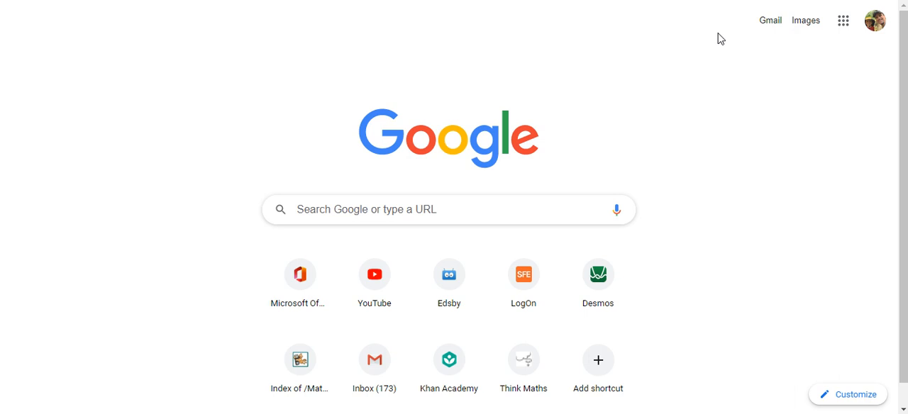
click(844, 25)
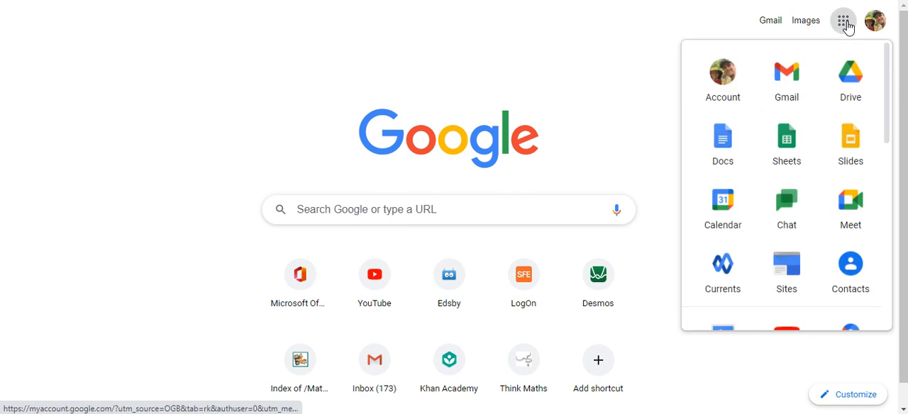
click(791, 144)
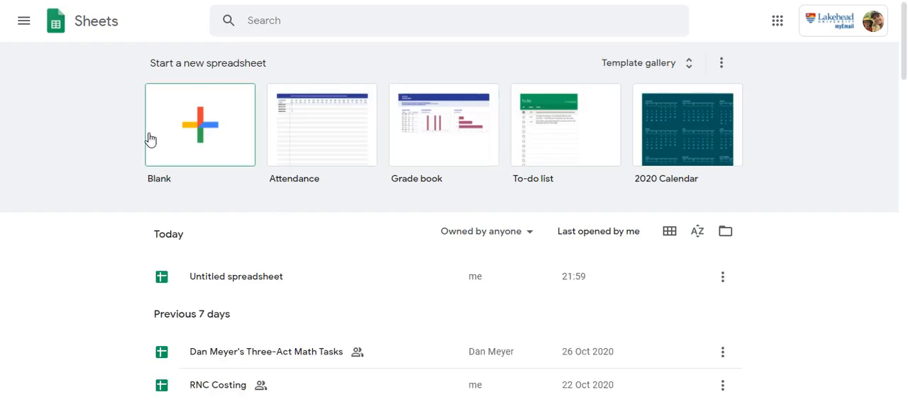
click(249, 281)
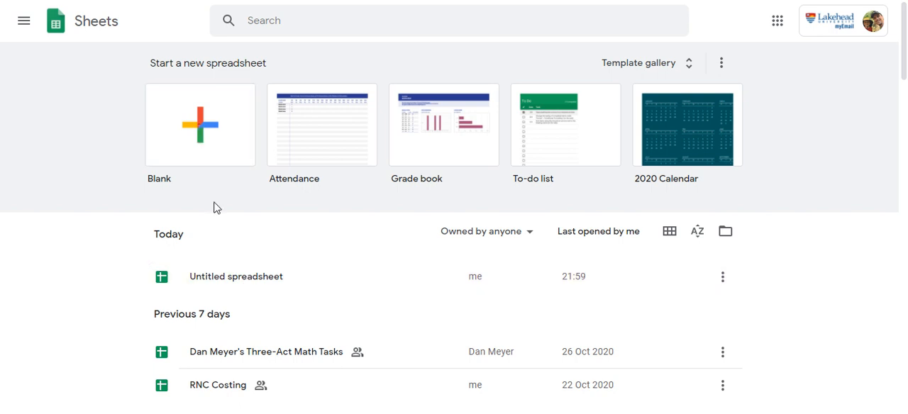
click(240, 280)
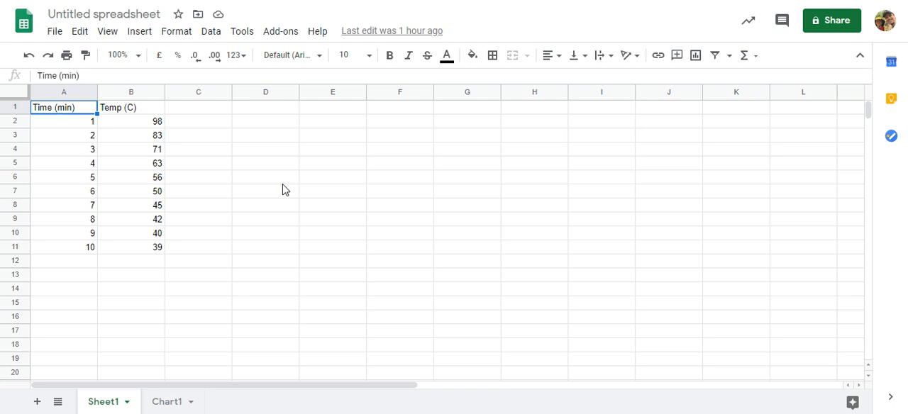
Step: Review the Time (min) and Temp (C) columns of the data table
click(282, 181)
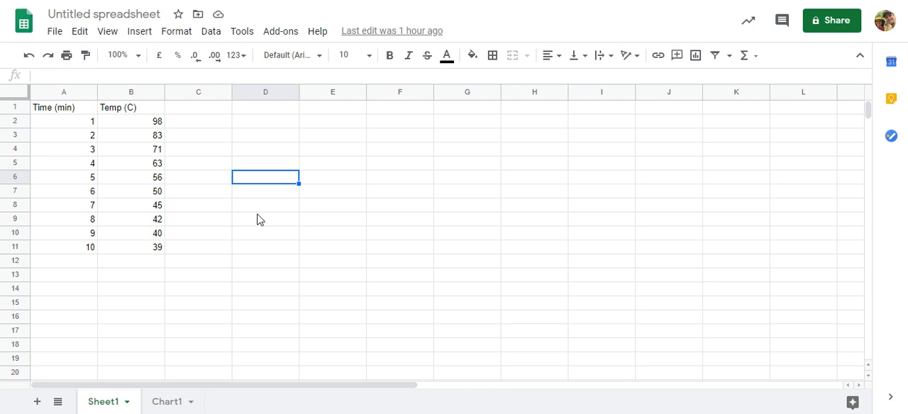
click(63, 109)
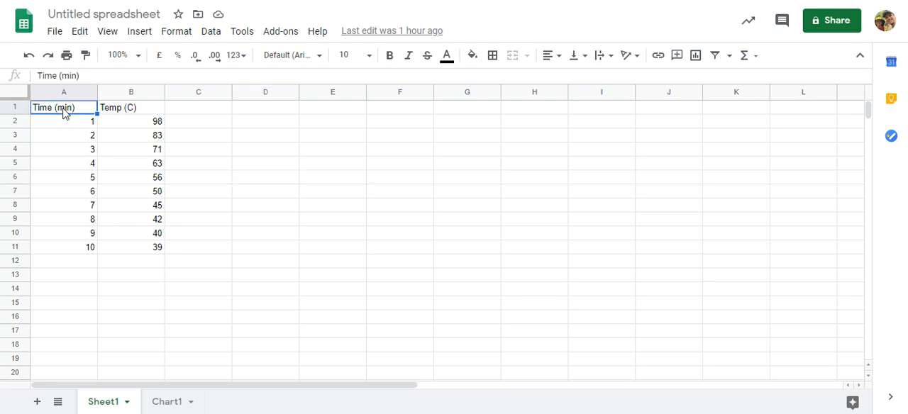
click(111, 111)
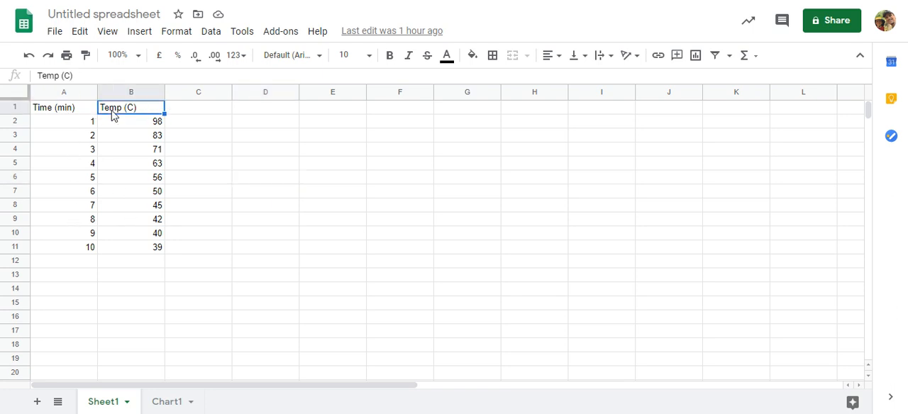
click(193, 236)
click(145, 278)
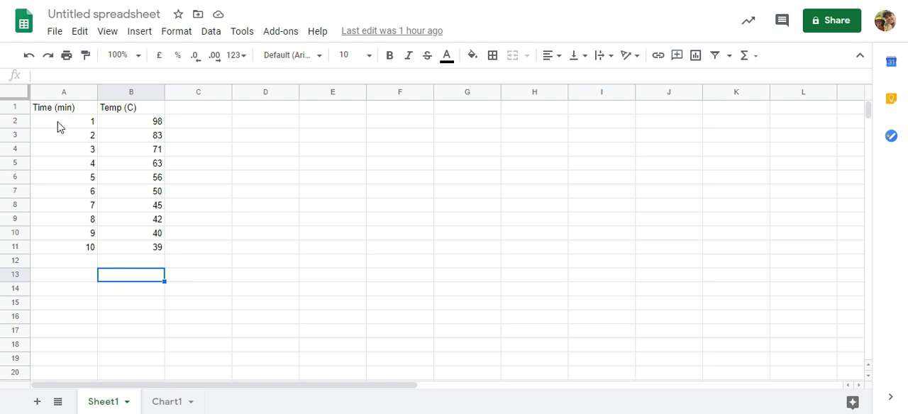
Step: Insert a chart of the time and temperature values in A2:B11
drag(61, 125, 139, 254)
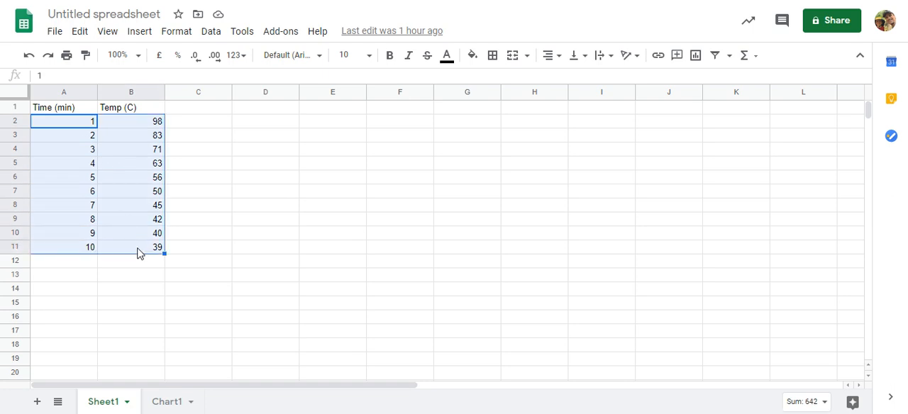
click(139, 32)
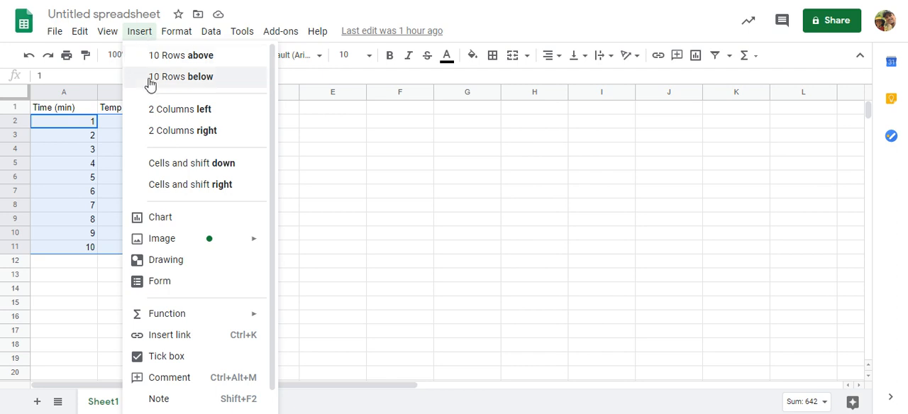
right_click(161, 225)
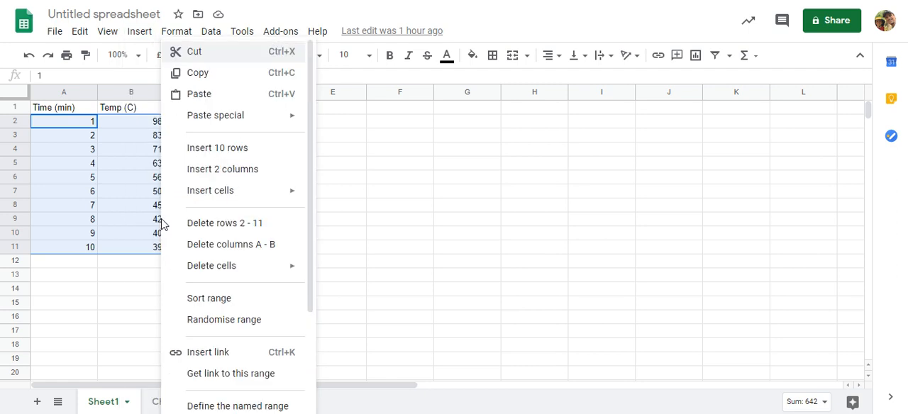
click(114, 305)
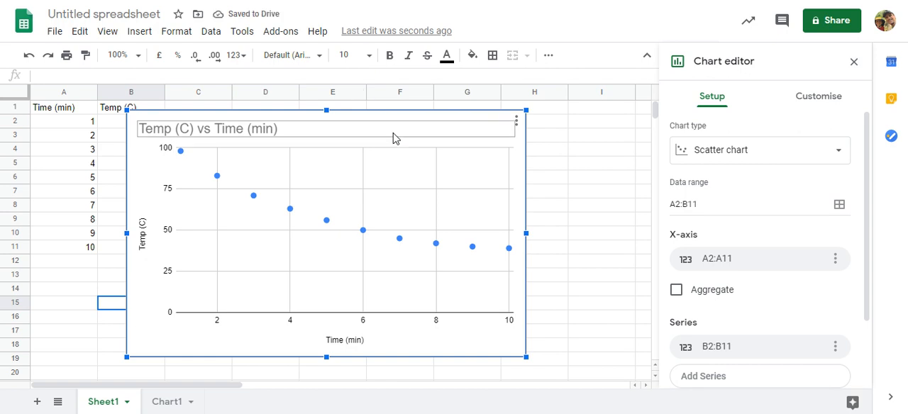
Step: Try the Line chart type on the temperature chart and return it to Scatter chart
click(839, 154)
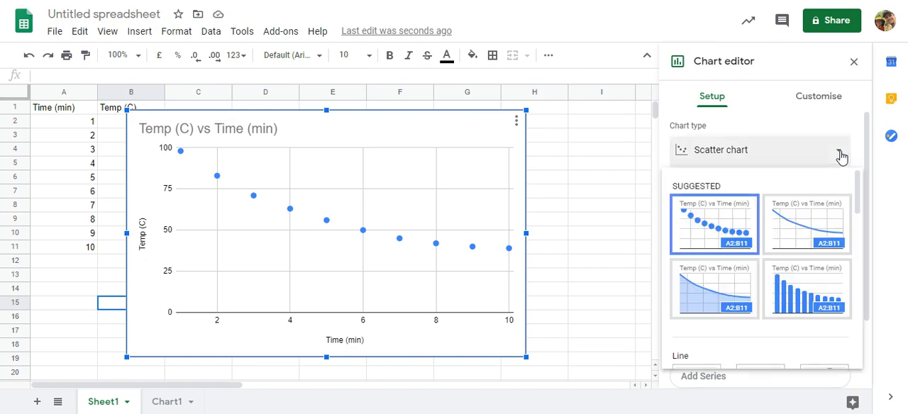
click(801, 228)
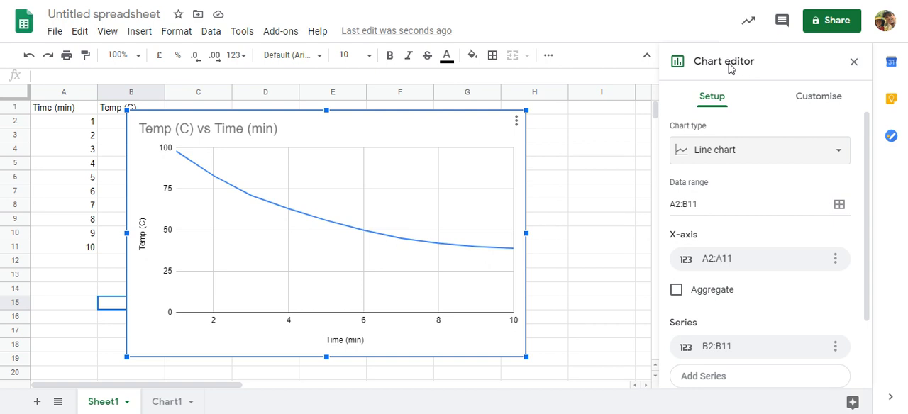
click(837, 153)
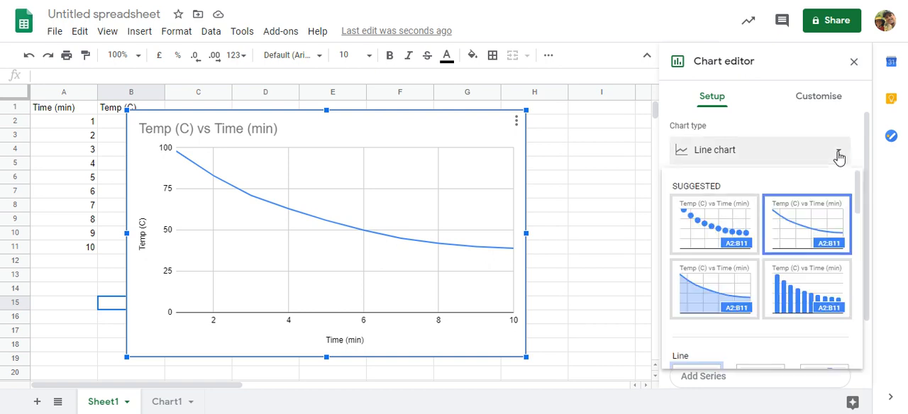
click(733, 222)
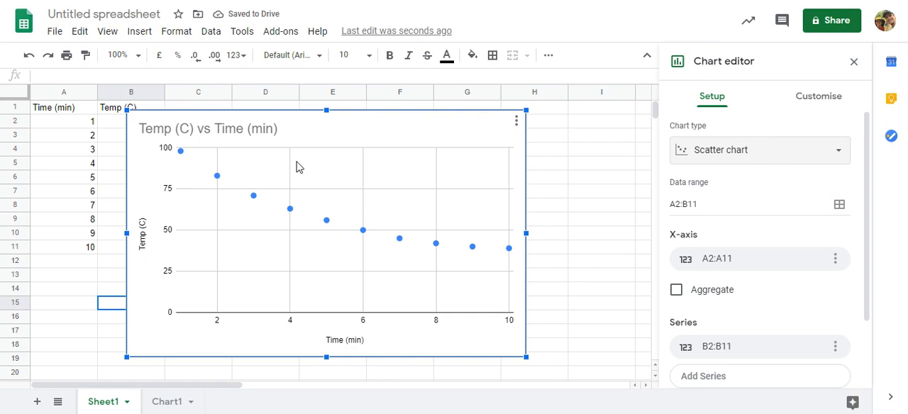
Step: Examine the scatter chart's title text and its setup and customisation settings
click(229, 134)
click(142, 126)
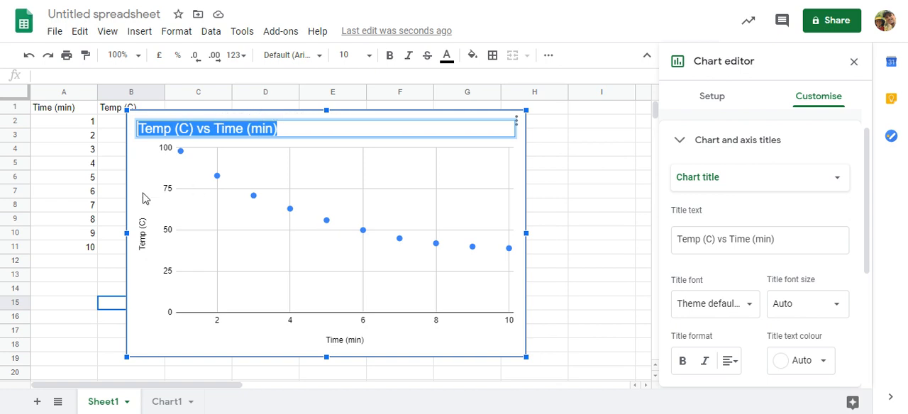
click(429, 357)
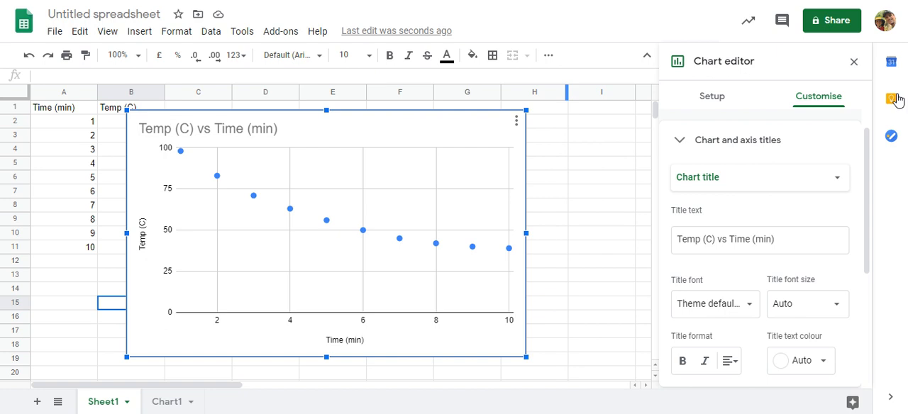
scroll(776, 169, down, 1)
scroll(776, 168, down, 3)
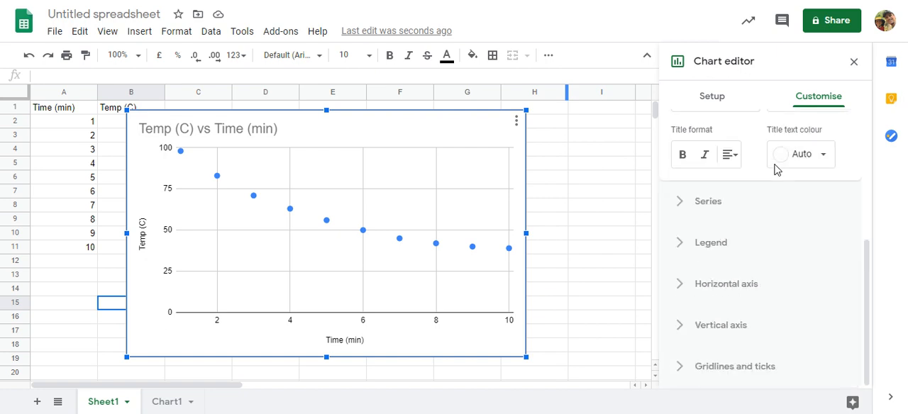
scroll(775, 170, up, 4)
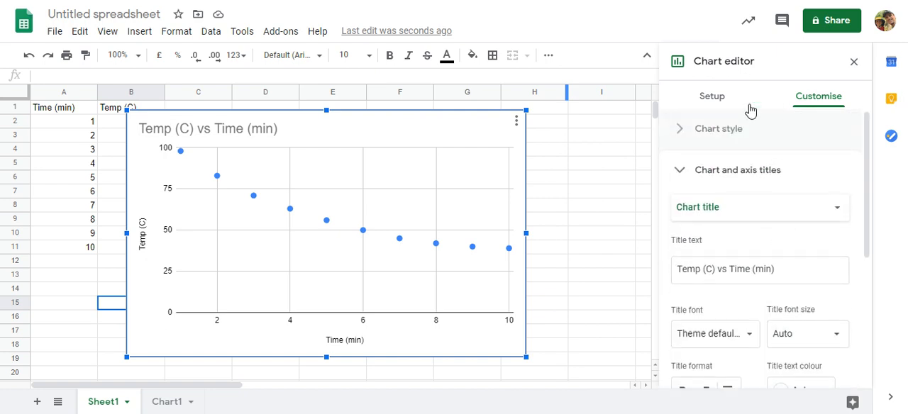
click(712, 97)
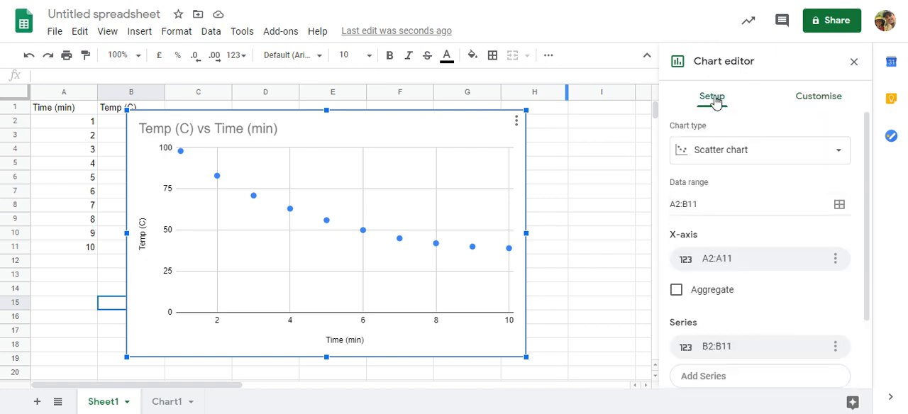
click(815, 104)
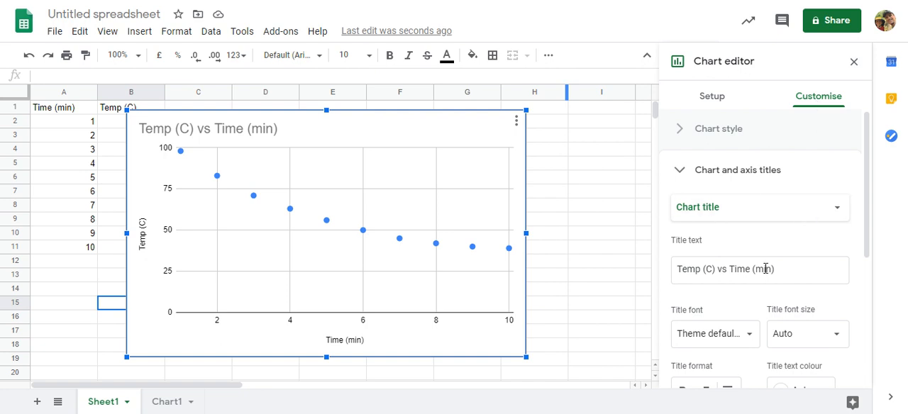
Step: Add a trend line to the temperature data series of the scatter chart
scroll(784, 199, down, 1)
scroll(784, 199, down, 3)
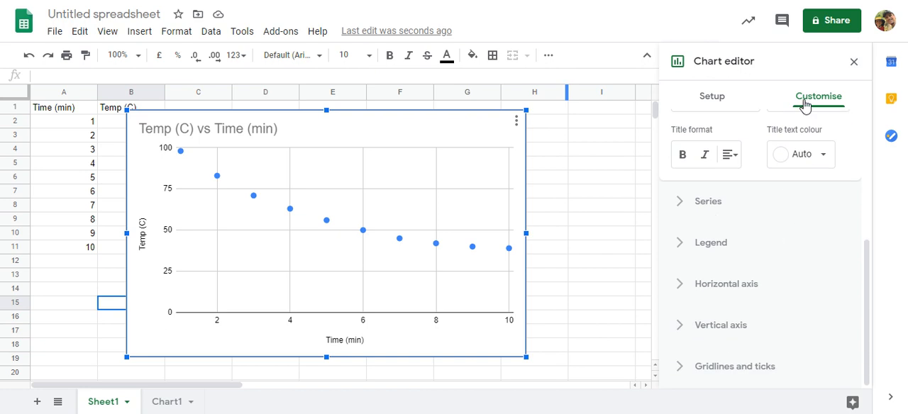
click(707, 205)
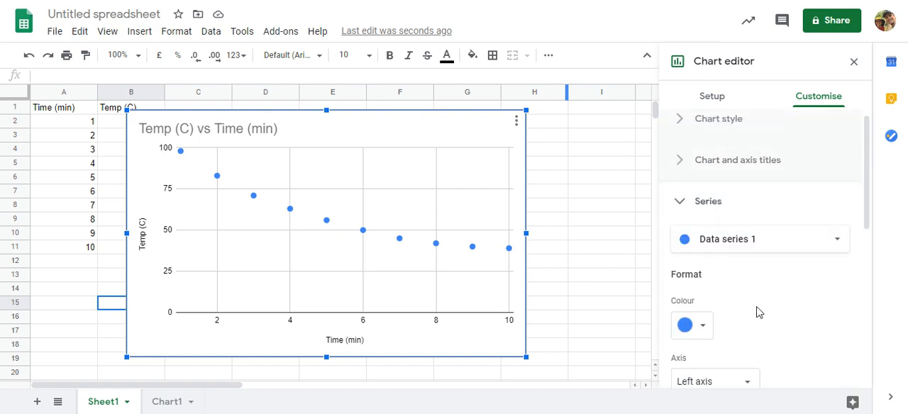
scroll(756, 309, down, 2)
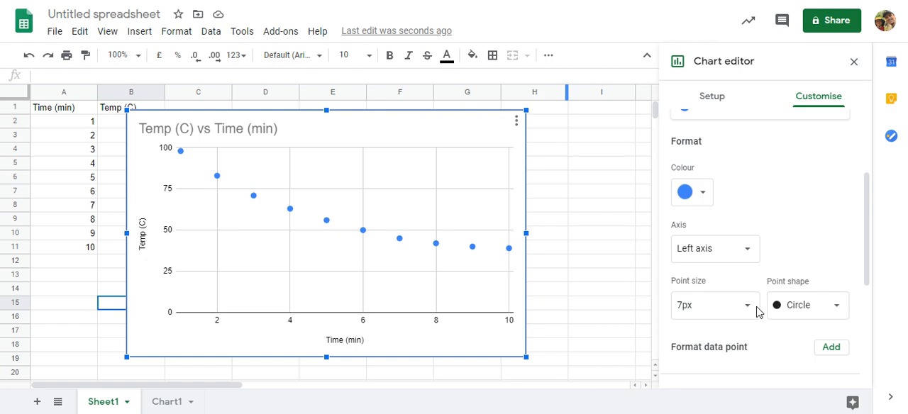
scroll(756, 310, down, 2)
scroll(776, 269, down, 1)
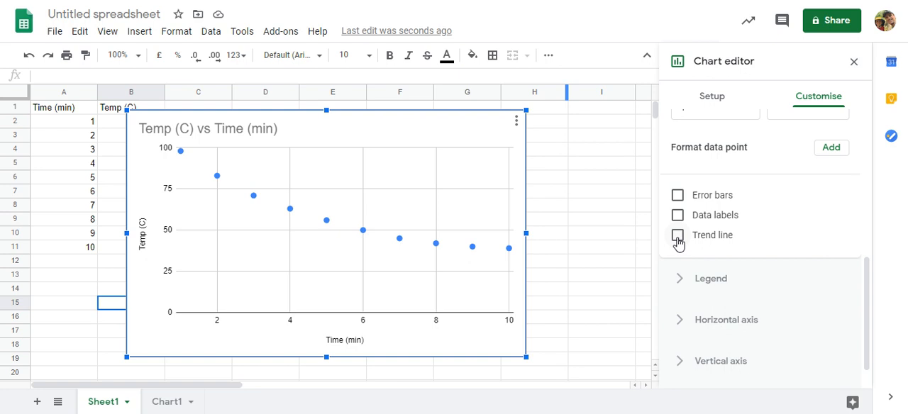
click(677, 240)
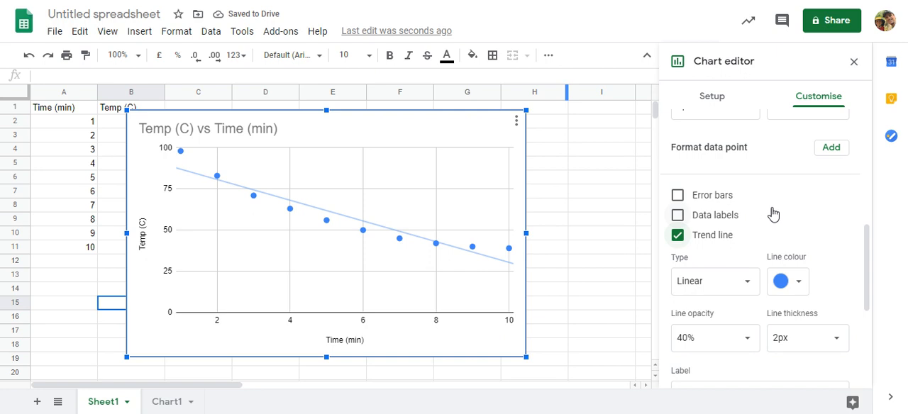
Step: Show the R² value of the trend line and select the chart's legend for formatting
scroll(777, 218, down, 1)
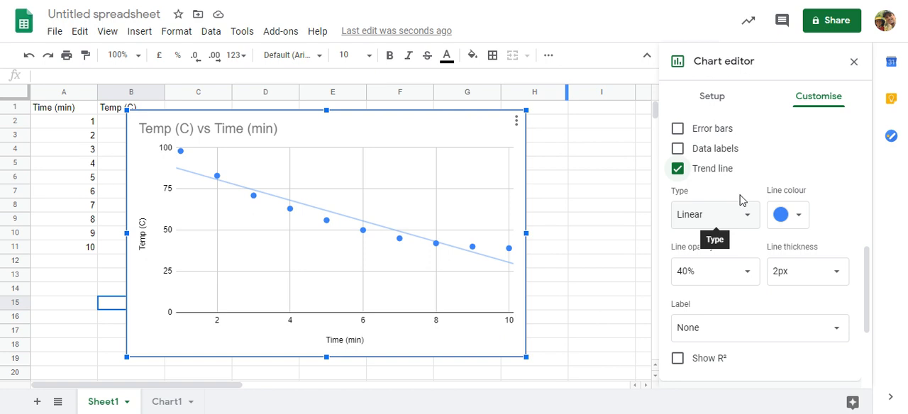
scroll(725, 194, down, 1)
scroll(724, 194, down, 1)
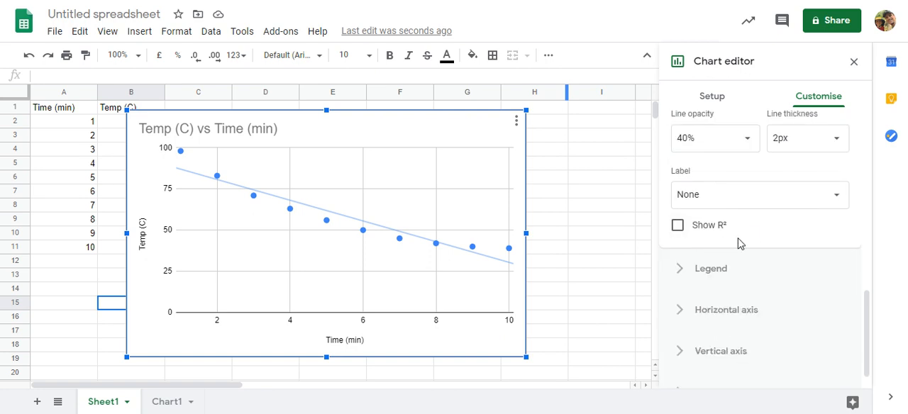
click(677, 227)
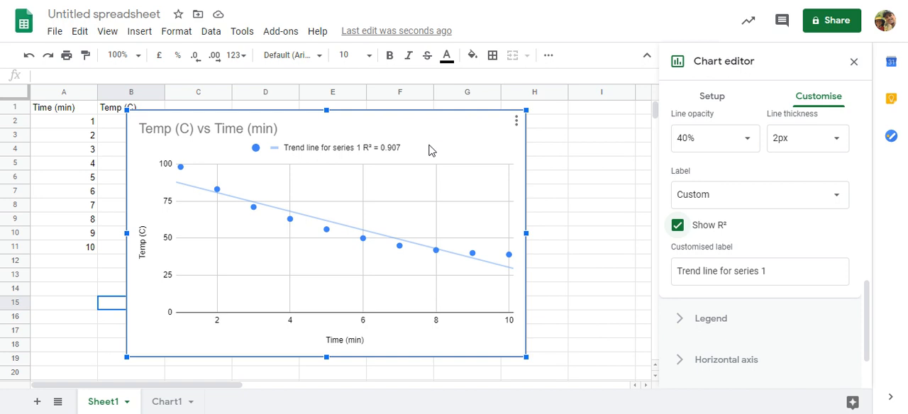
click(383, 155)
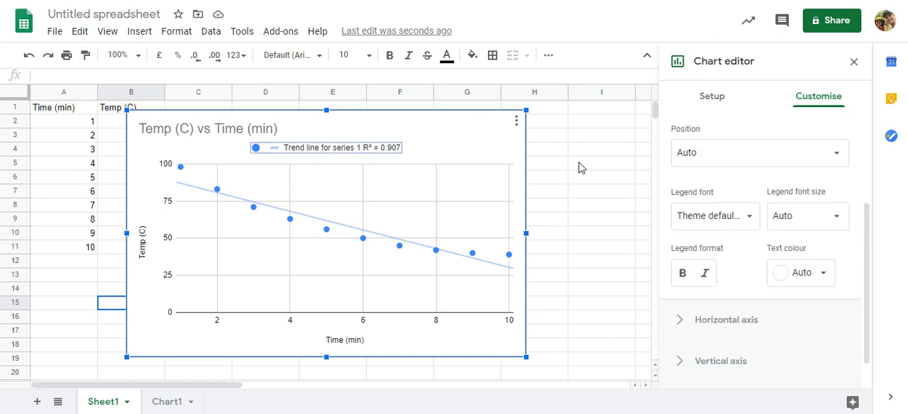
Step: Try a legend font size of 16 on the scatter chart and settle on 18
click(826, 218)
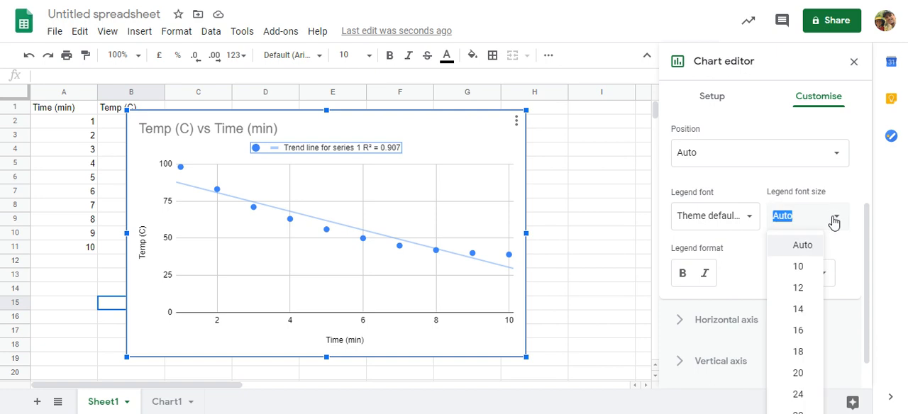
click(796, 332)
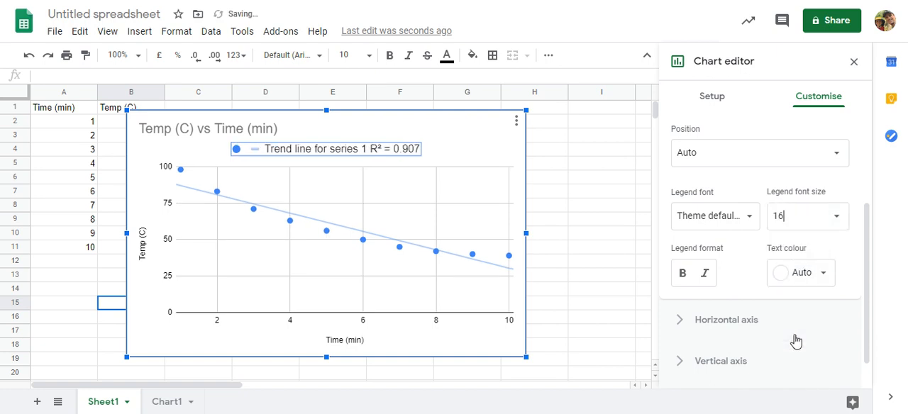
click(826, 219)
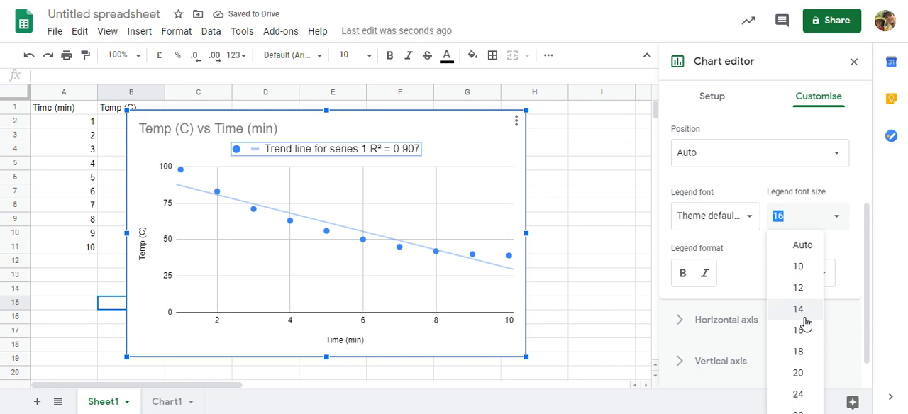
click(800, 348)
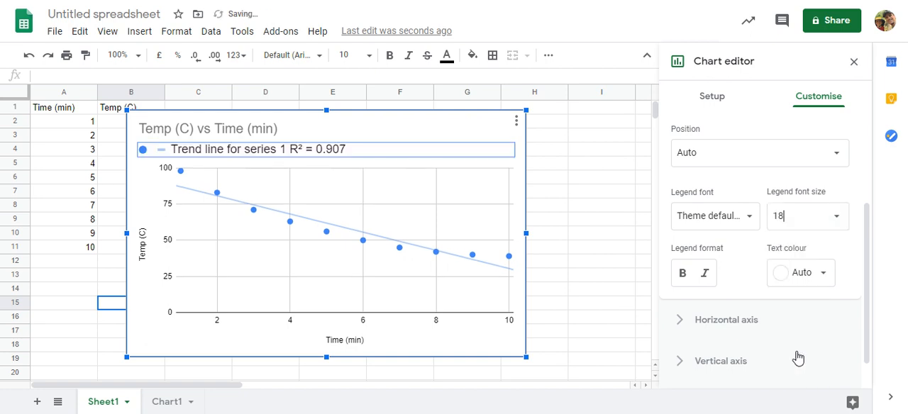
click(443, 128)
click(430, 152)
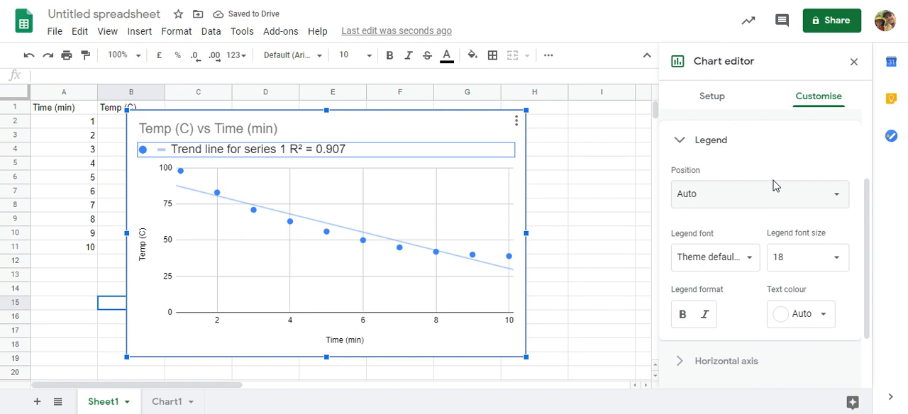
Step: Try the Exponential trend line type on the temperature series and switch it to Polynomial
scroll(773, 188, up, 2)
scroll(774, 186, down, 4)
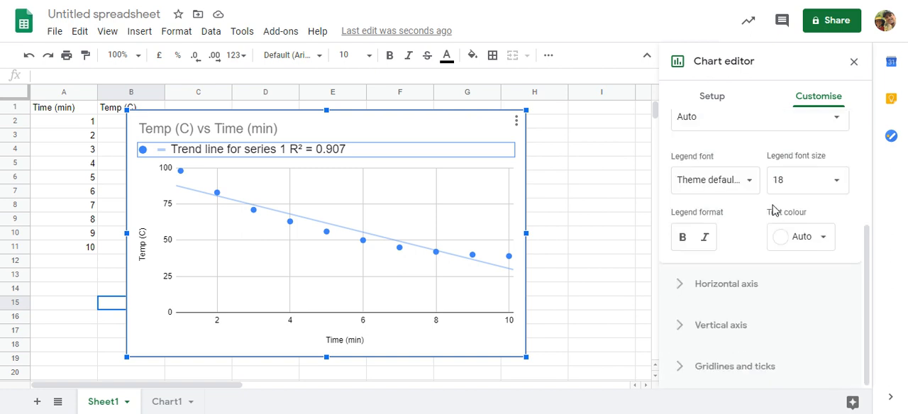
scroll(775, 210, up, 5)
scroll(759, 202, down, 2)
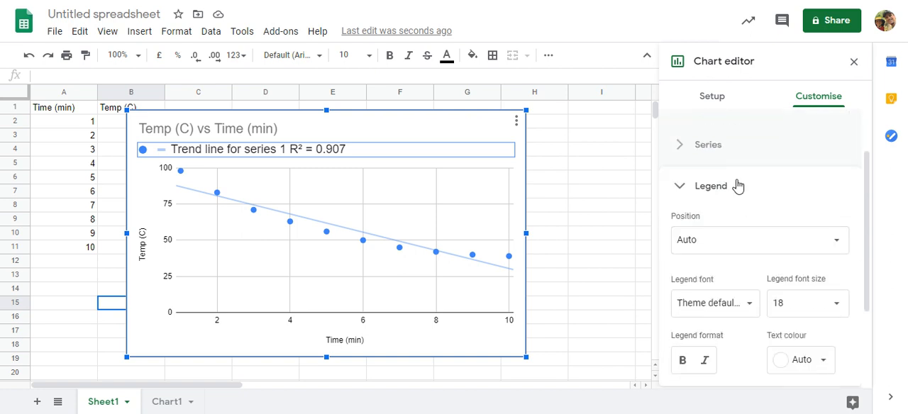
click(709, 150)
scroll(801, 222, down, 4)
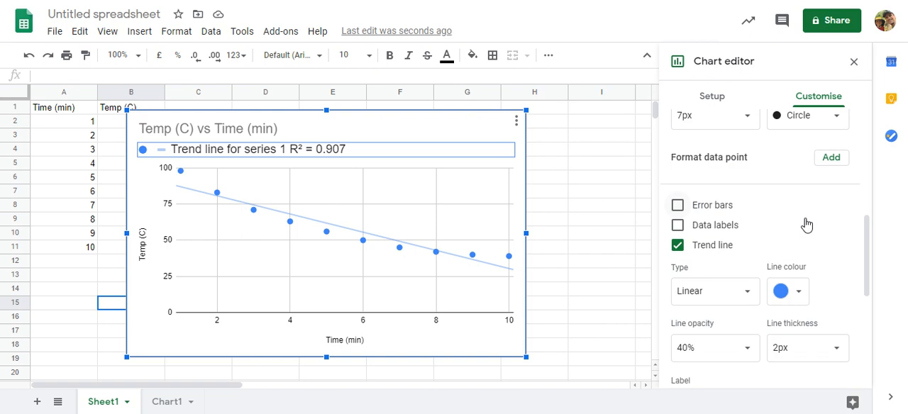
click(749, 300)
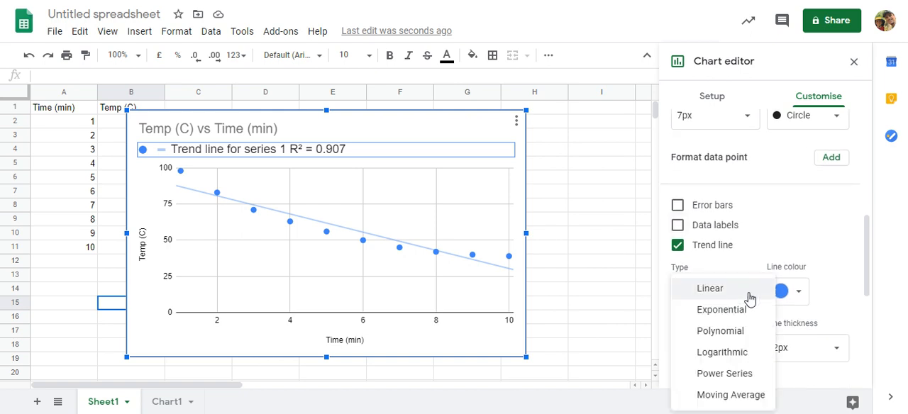
click(741, 312)
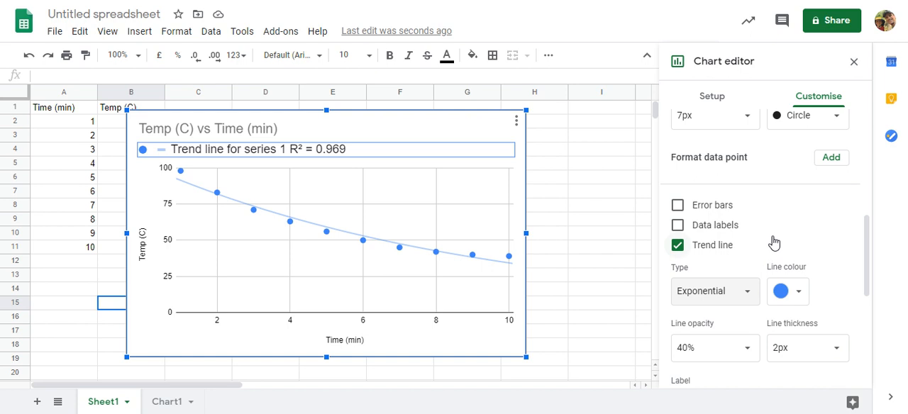
scroll(772, 245, down, 2)
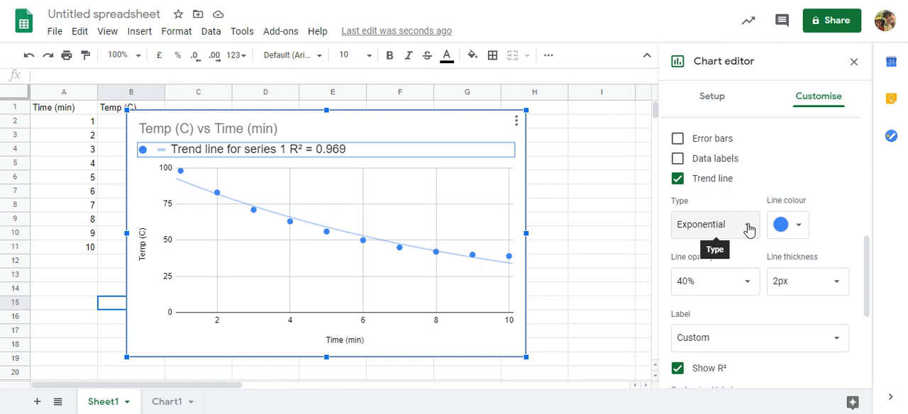
click(748, 227)
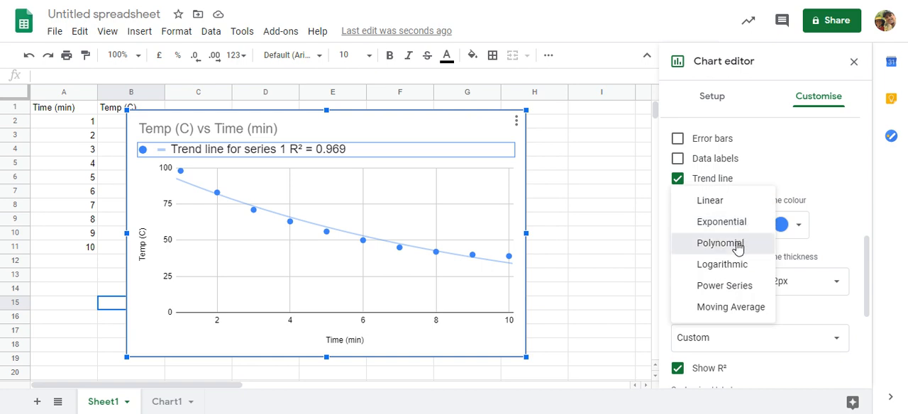
click(738, 246)
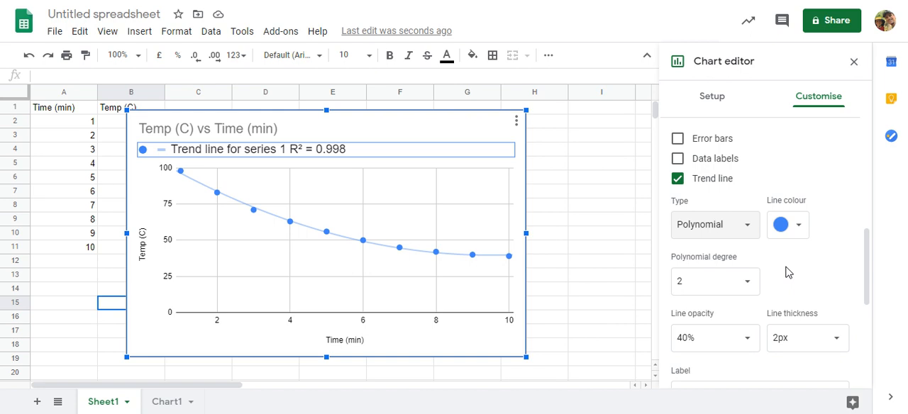
Step: Try the Logarithmic trend line type on the temperature series and return it to Polynomial
click(750, 233)
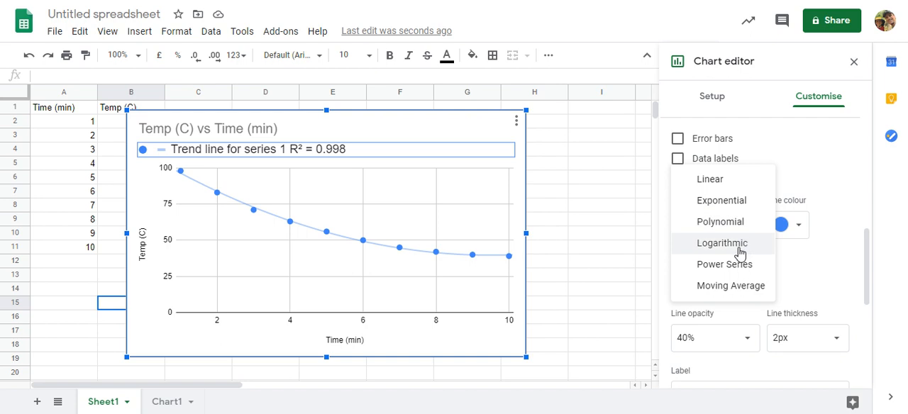
click(722, 244)
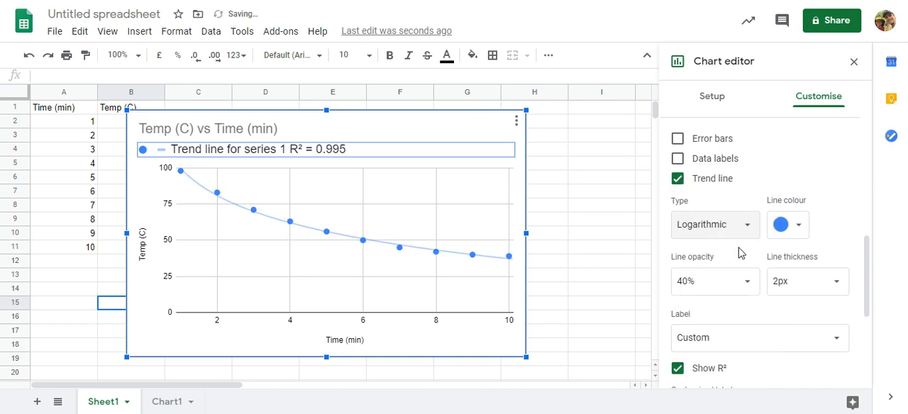
click(737, 226)
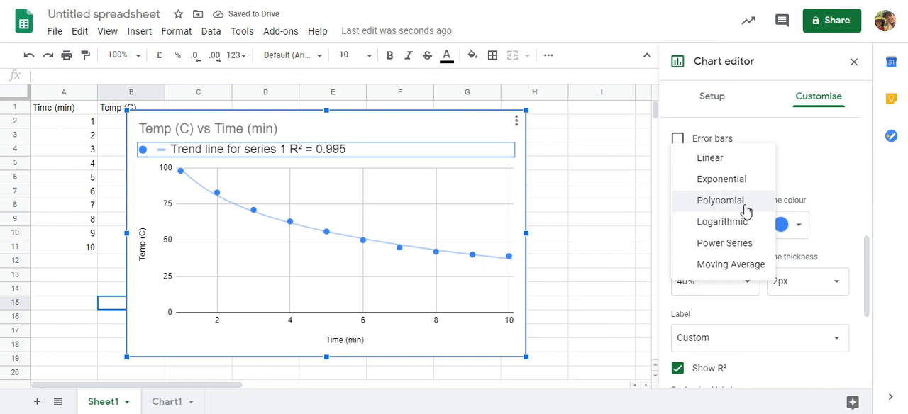
click(745, 211)
Step: Try the Power Series trend line type on the temperature series and return it to Polynomial
click(744, 234)
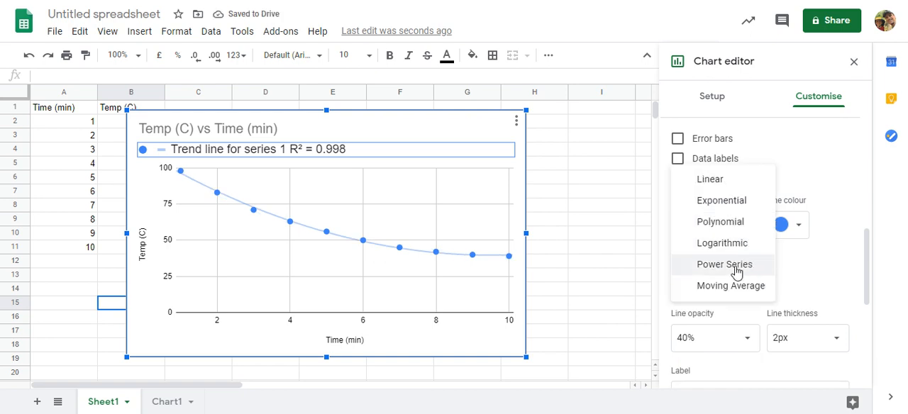
click(736, 266)
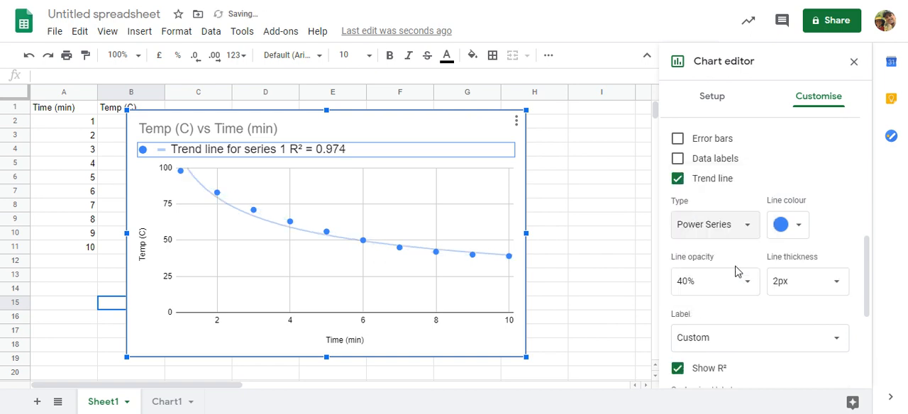
click(743, 227)
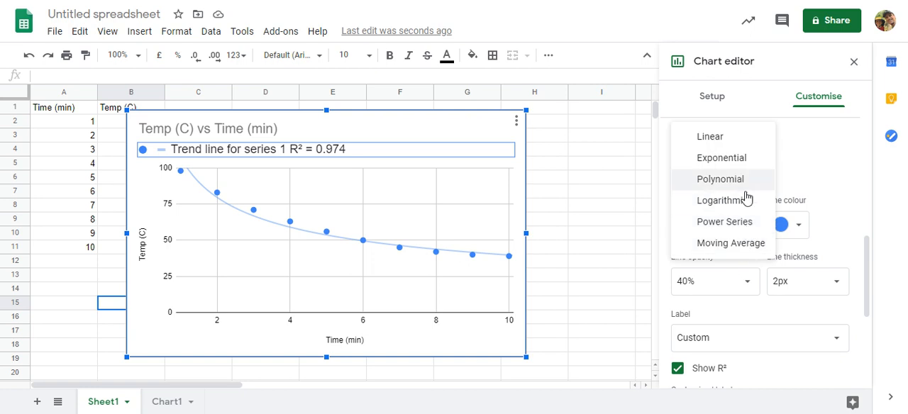
click(739, 183)
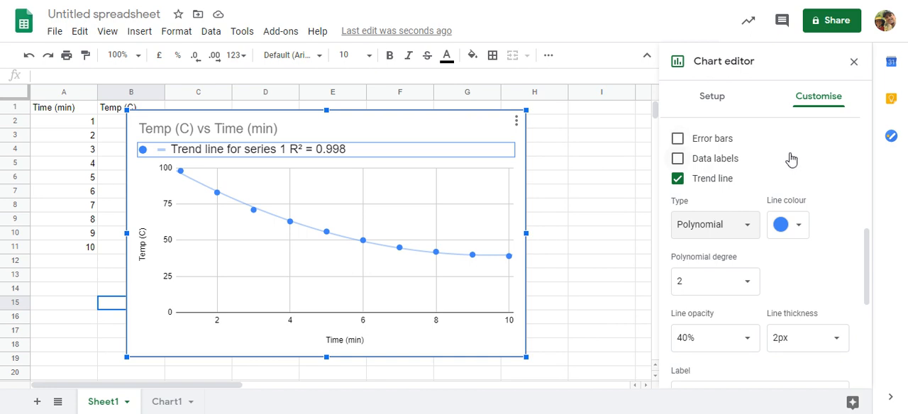
Step: Label the polynomial trend line with its equation and shift the chart's legend slightly to the right
scroll(790, 157, down, 2)
scroll(790, 157, down, 2)
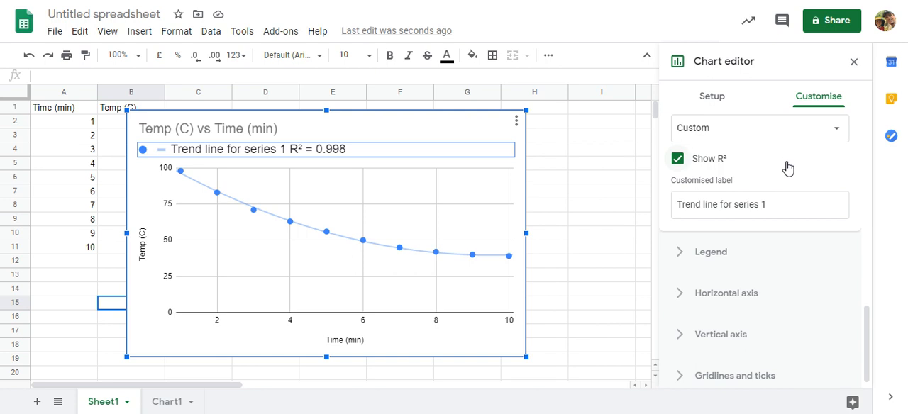
scroll(787, 168, up, 2)
scroll(787, 168, up, 3)
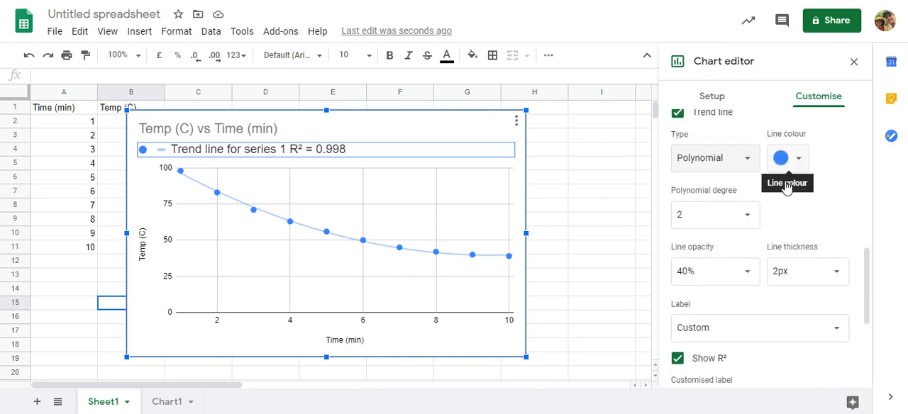
scroll(822, 236, down, 1)
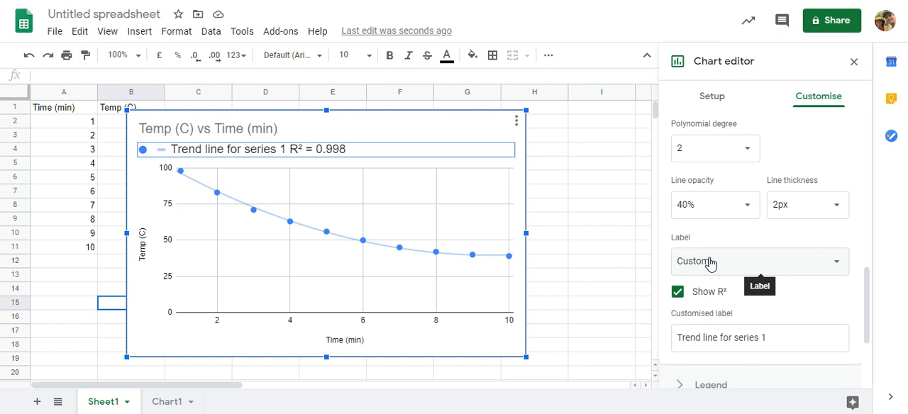
click(839, 265)
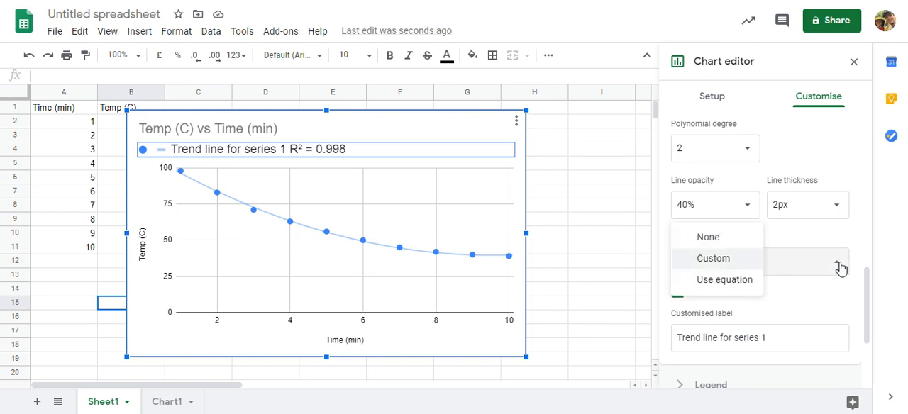
click(728, 284)
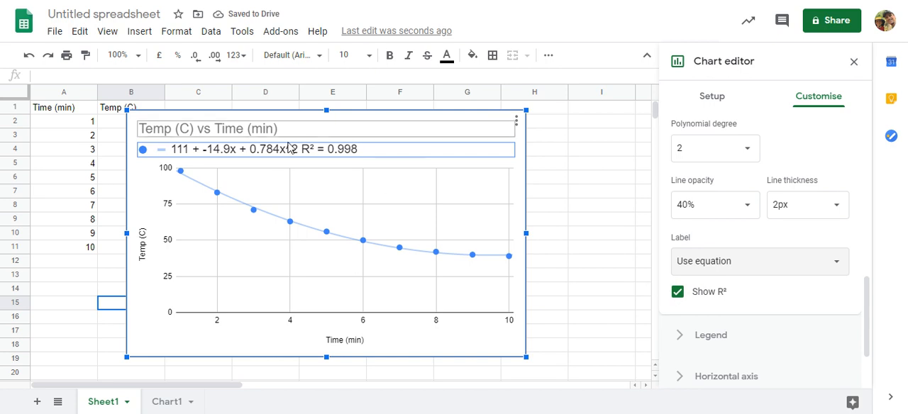
mouse_move(296, 155)
mouse_down()
mouse_move(266, 146)
mouse_move(300, 154)
mouse_up()
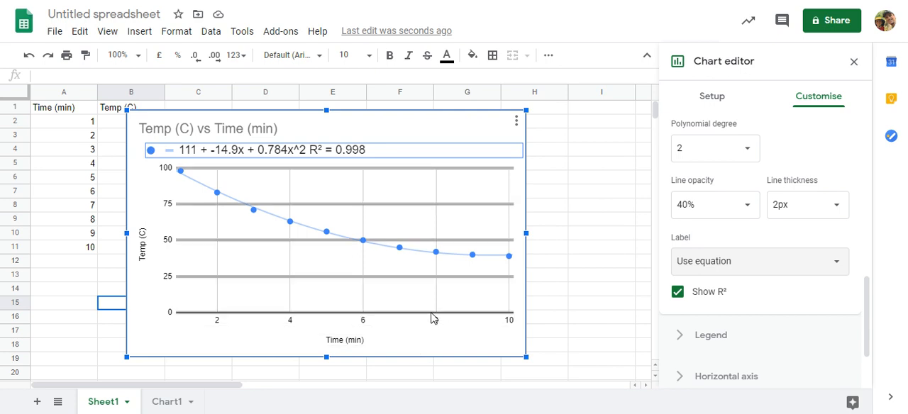
Step: Download the temperature scatter chart as a PNG image
click(517, 123)
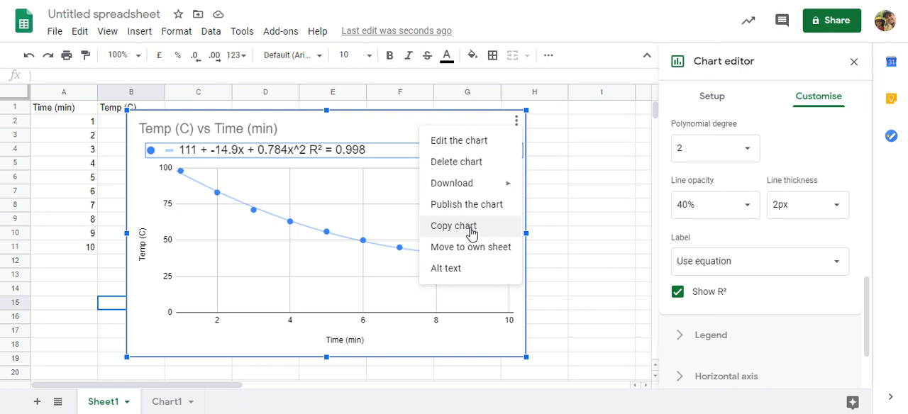
mouse_move(472, 187)
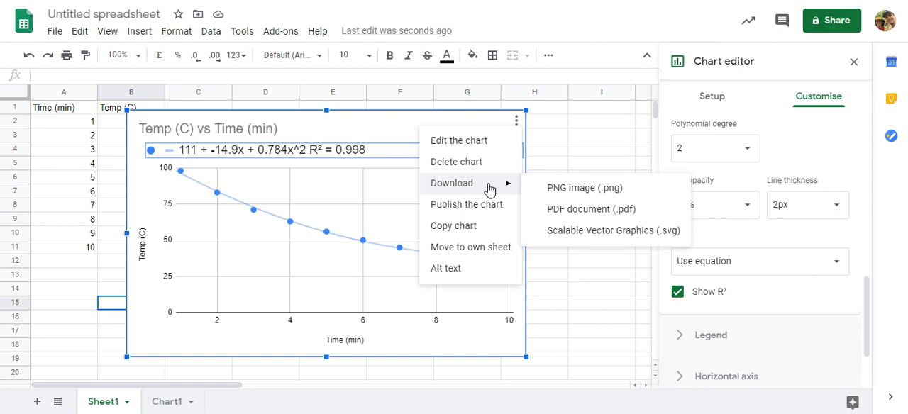
click(575, 190)
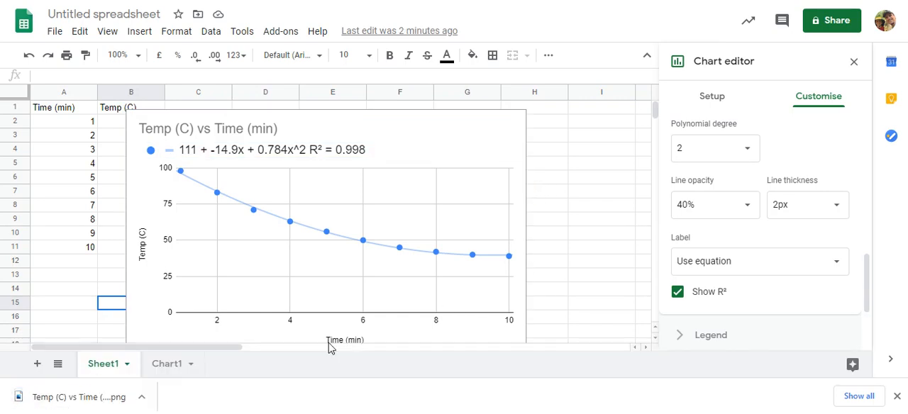
Step: Copy the downloaded "Temp (C) vs Time (min)" PNG file from its folder and switch to the open Word document
click(142, 397)
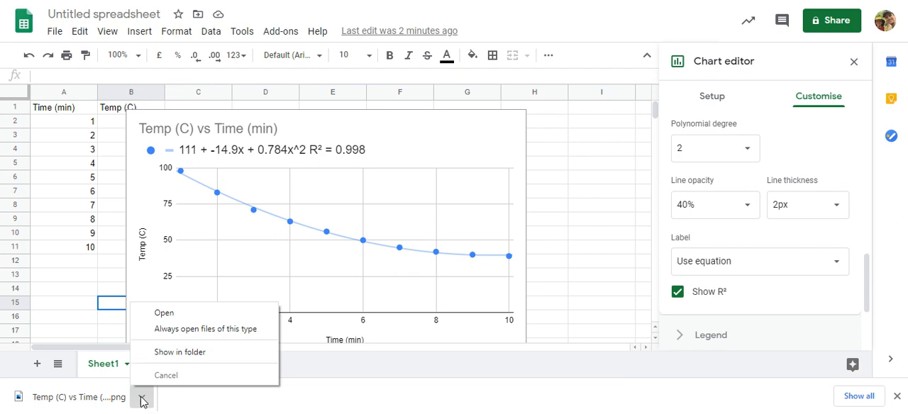
click(165, 349)
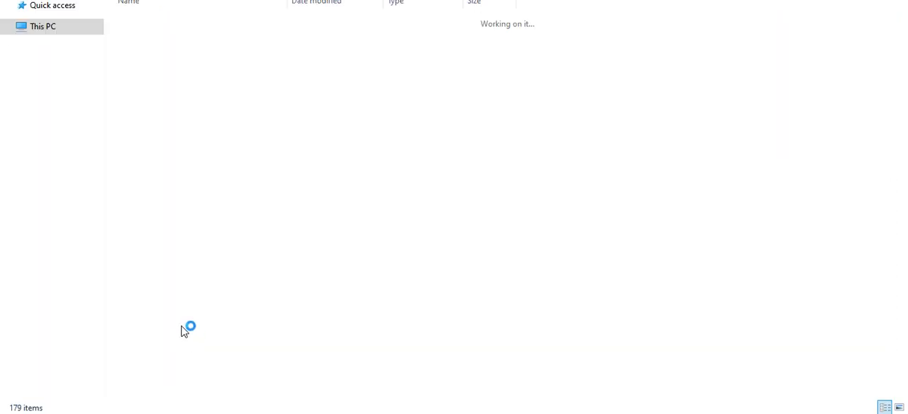
double_click(142, 38)
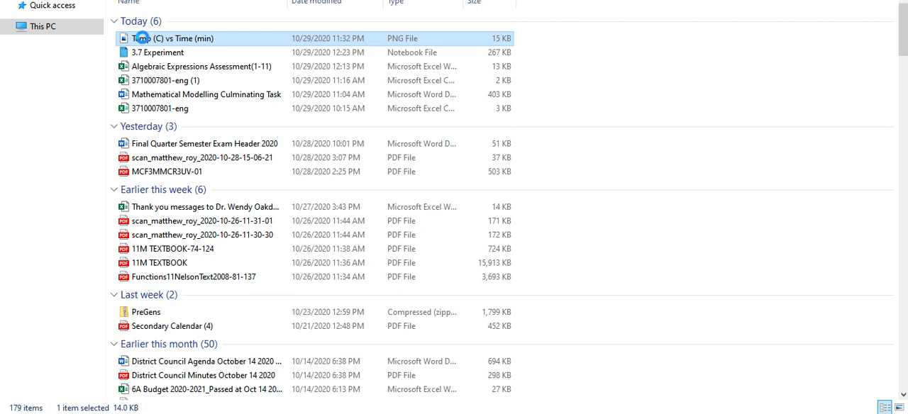
right_click(183, 39)
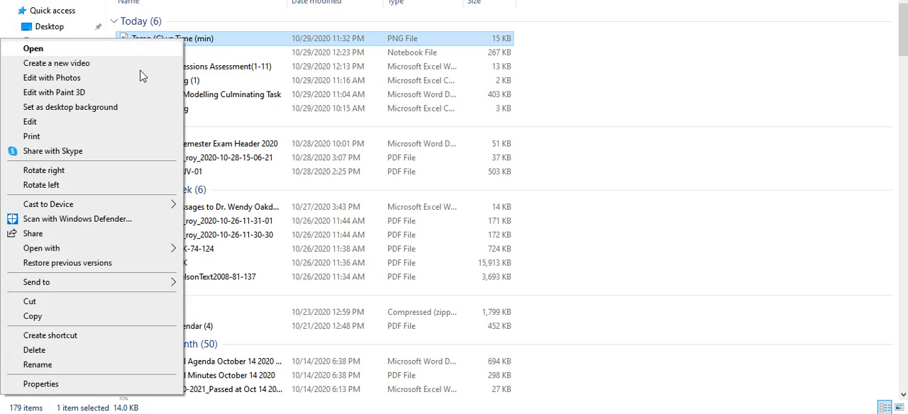
click(32, 316)
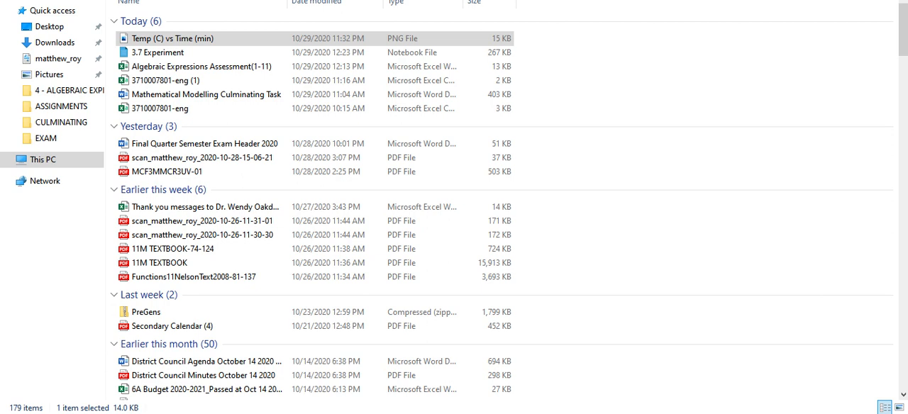
key(alt+Tab)
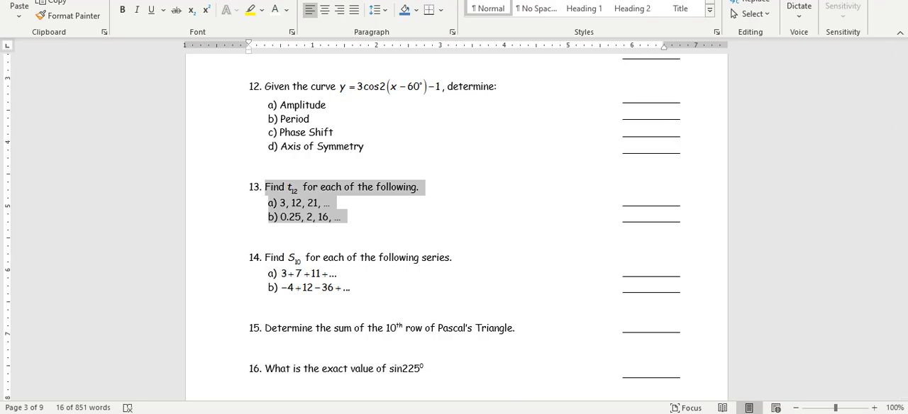
Step: Create a new blank document and paste the copied temperature chart image into it
click(17, 1)
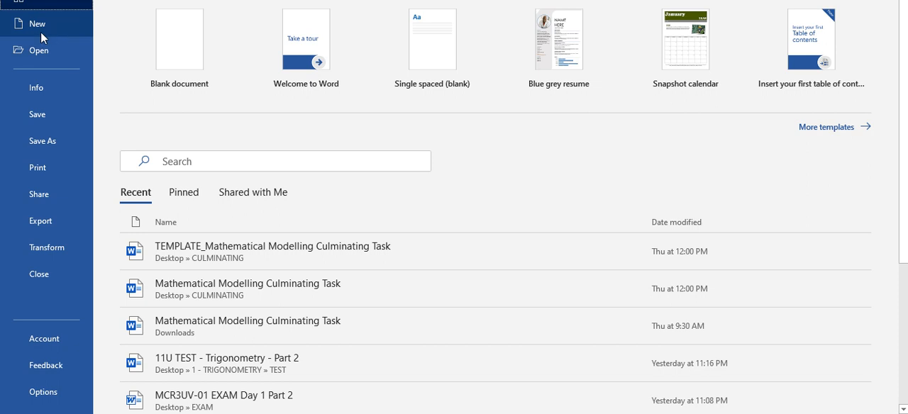
click(183, 47)
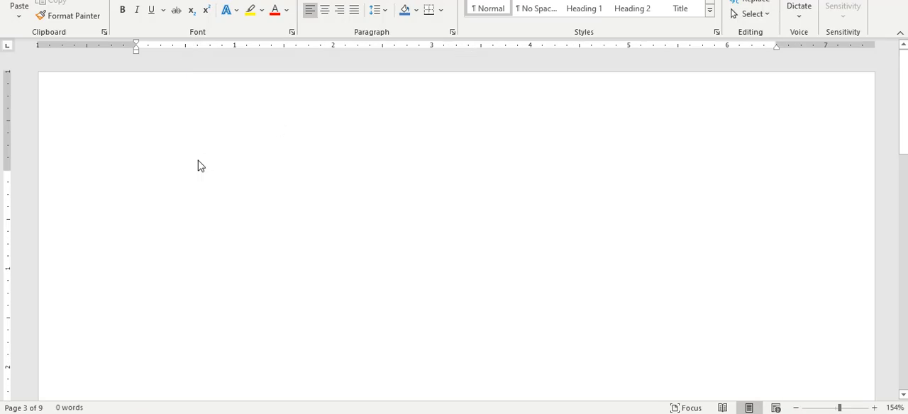
right_click(165, 181)
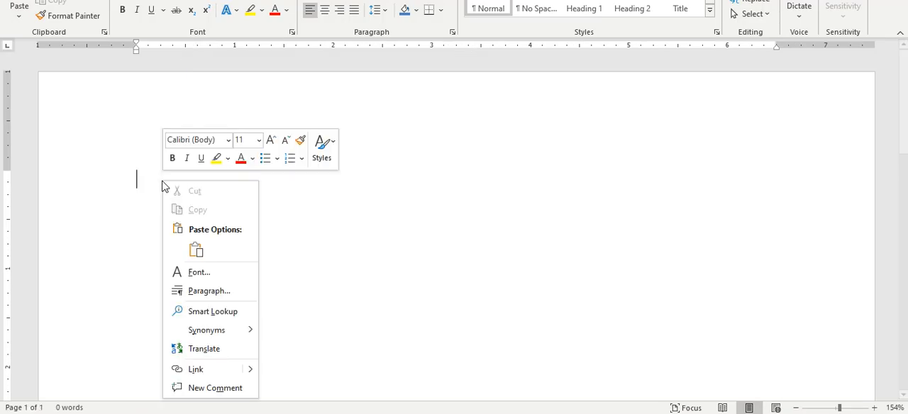
click(197, 250)
Step: Shrink the pasted chart image proportionally to about 4.5 inches wide and deselect it
scroll(319, 242, up, 1)
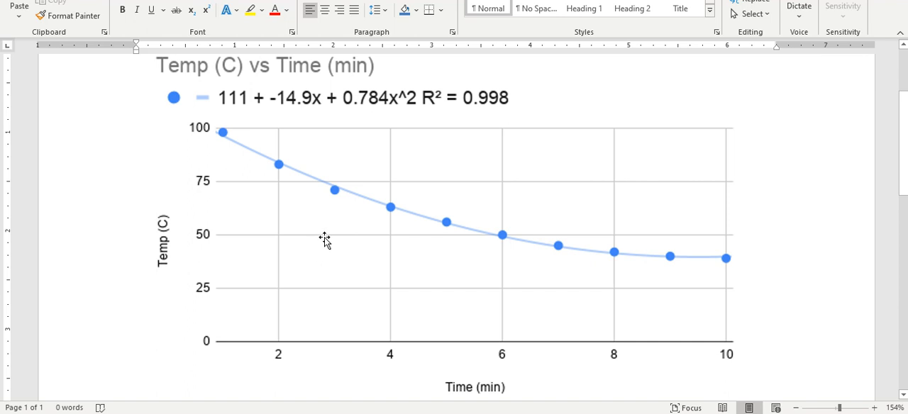
click(468, 237)
scroll(709, 333, down, 1)
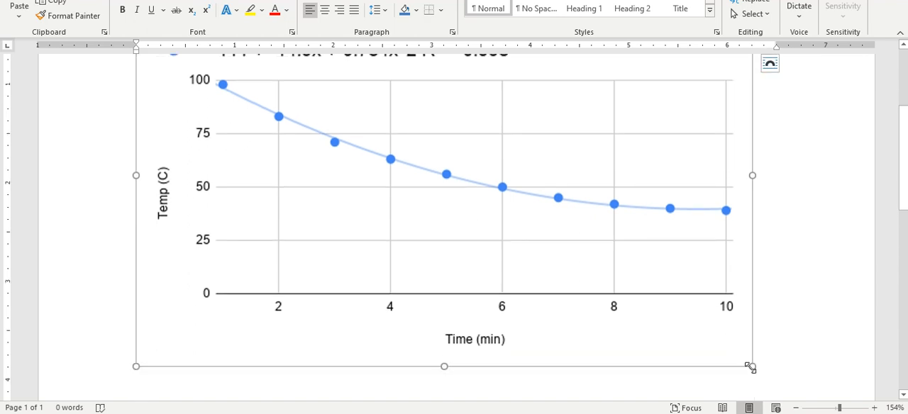
drag(747, 364, 584, 224)
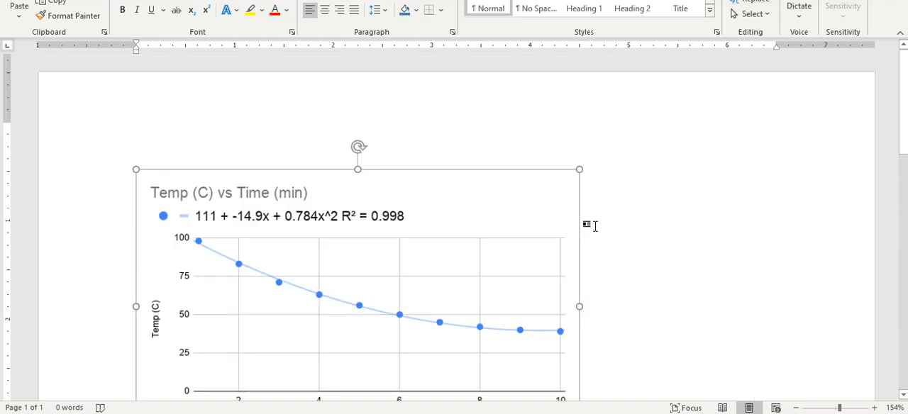
click(663, 220)
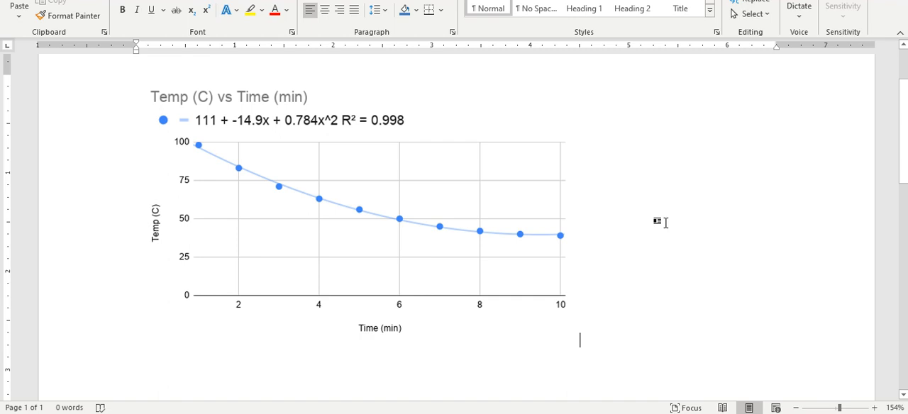